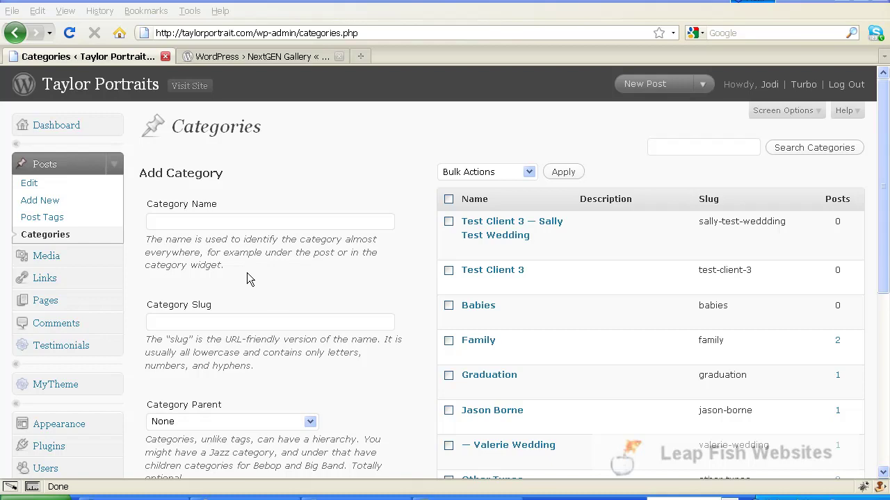
# - Open the blank Add New Post editor from the Posts menu
pyautogui.click(30, 183)
pyautogui.click(31, 200)
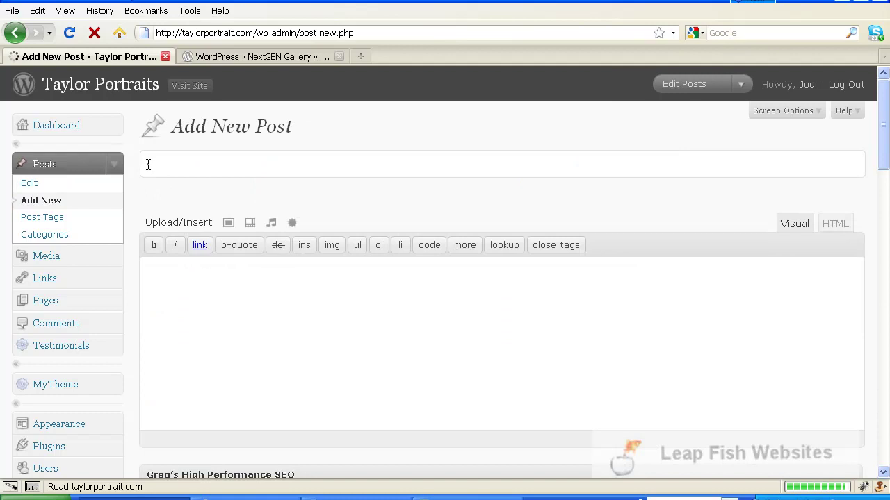
# - Enter 'Valerie Wedding' as the new post's title
pyautogui.click(148, 165)
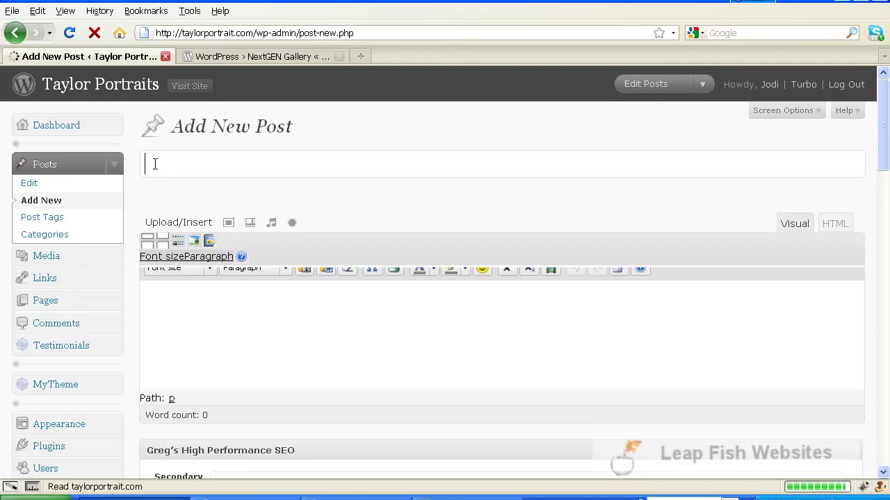
pyautogui.write('V')
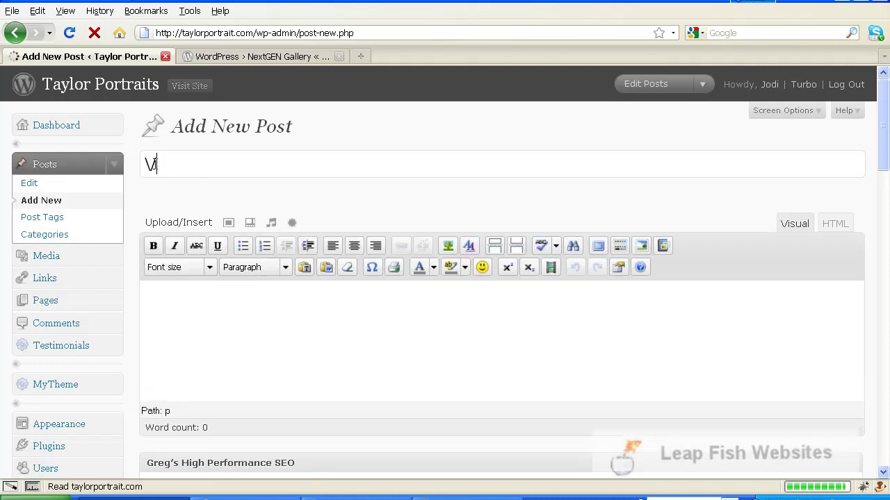
pyautogui.write('aler')
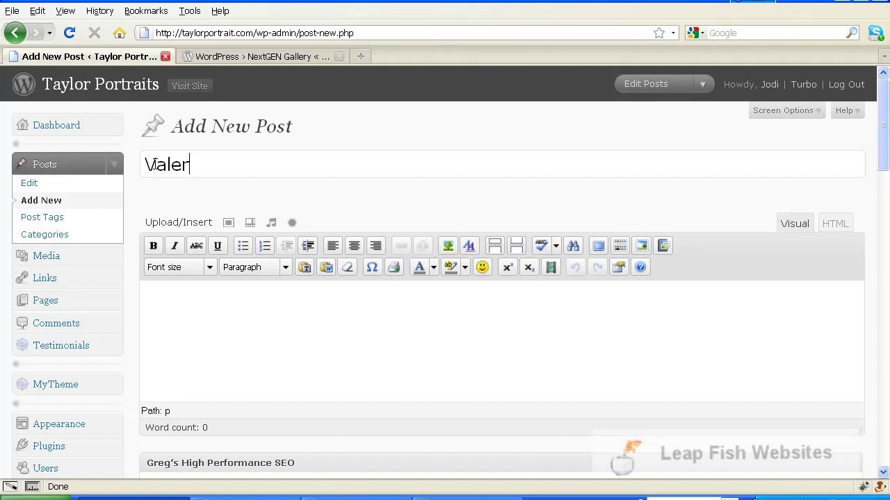
pyautogui.write('ie Wedd')
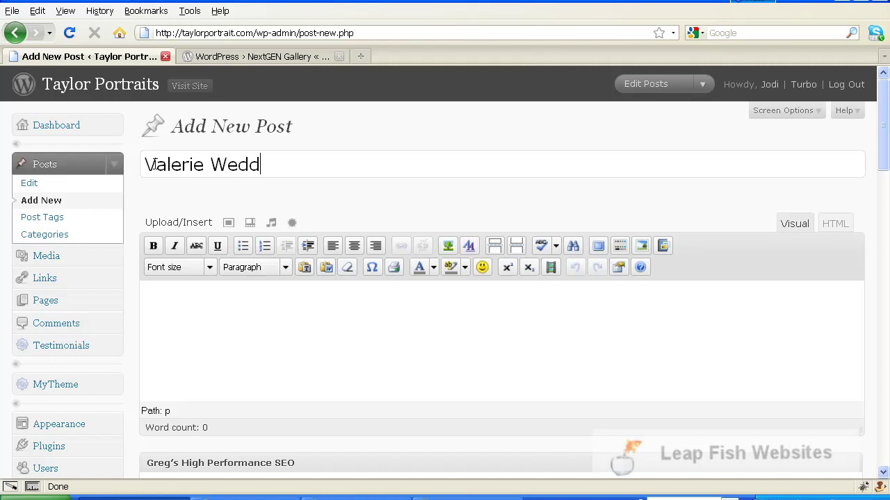
pyautogui.write('ing')
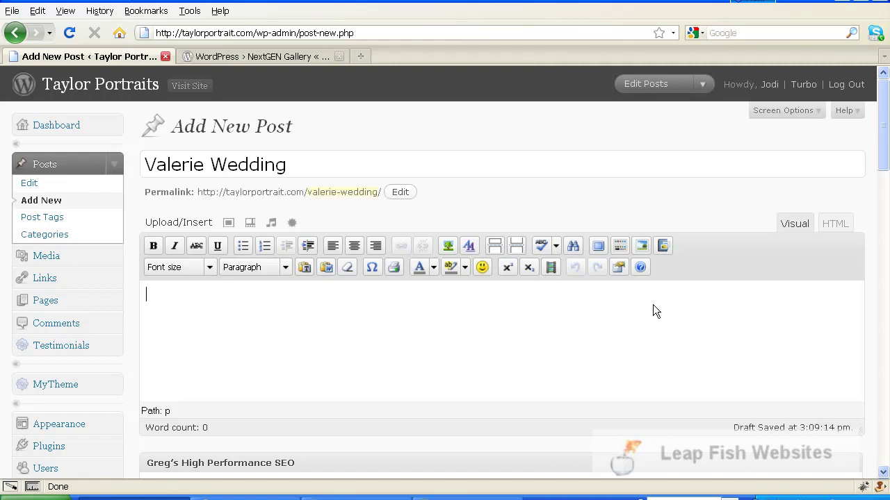
pyautogui.click(663, 246)
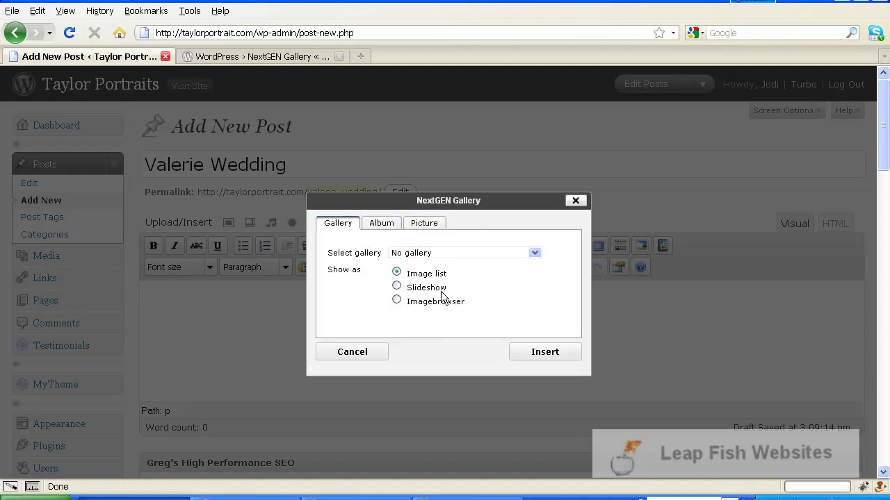
# - Insert gallery 4 'Jason Borne Wedding' into the post as an image list
pyautogui.click(533, 254)
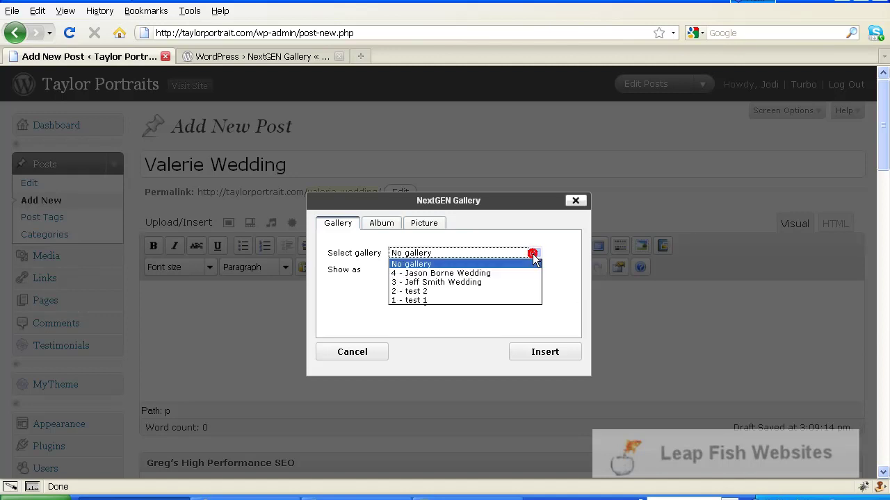
pyautogui.click(451, 274)
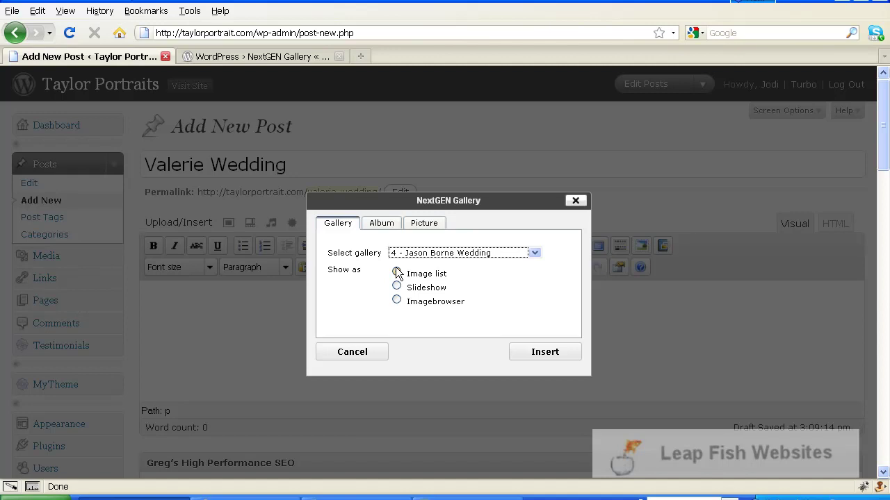
pyautogui.click(554, 355)
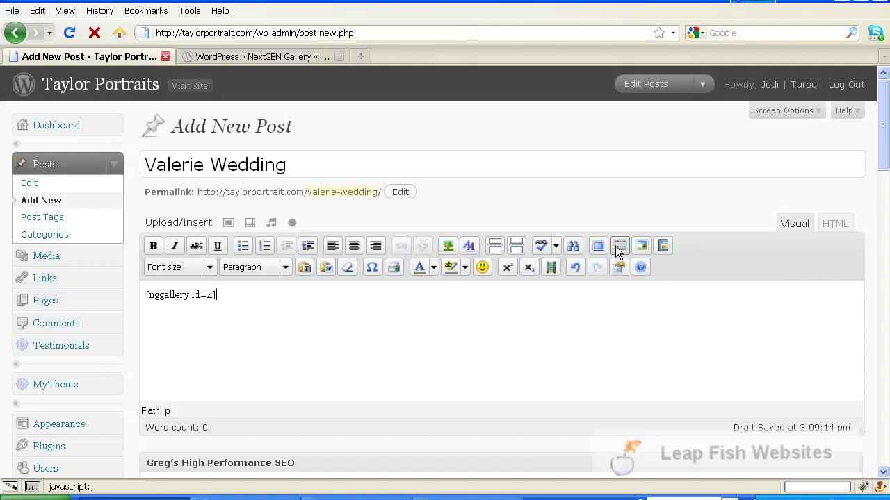
# - Hide and reshow the Kitchen Sink toolbar row, pasting a copy of the gallery shortcode
pyautogui.click(618, 248)
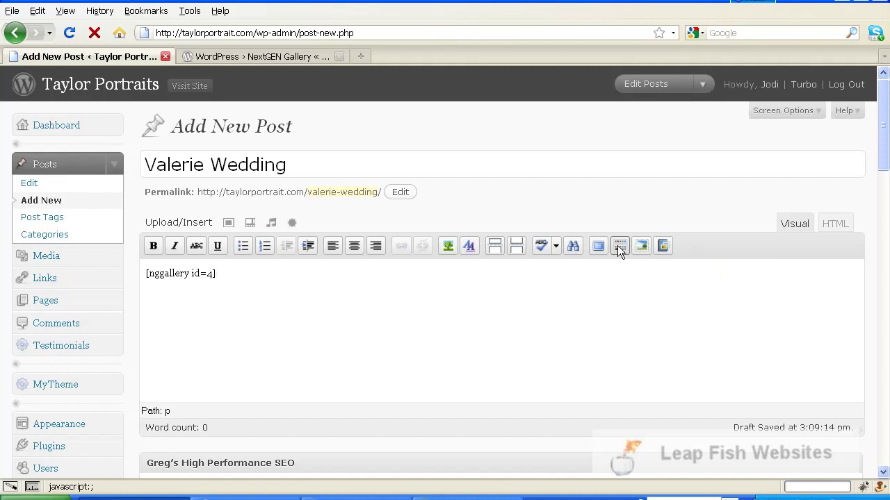
pyautogui.press('Return')
pyautogui.write('[nggallery id=4]')
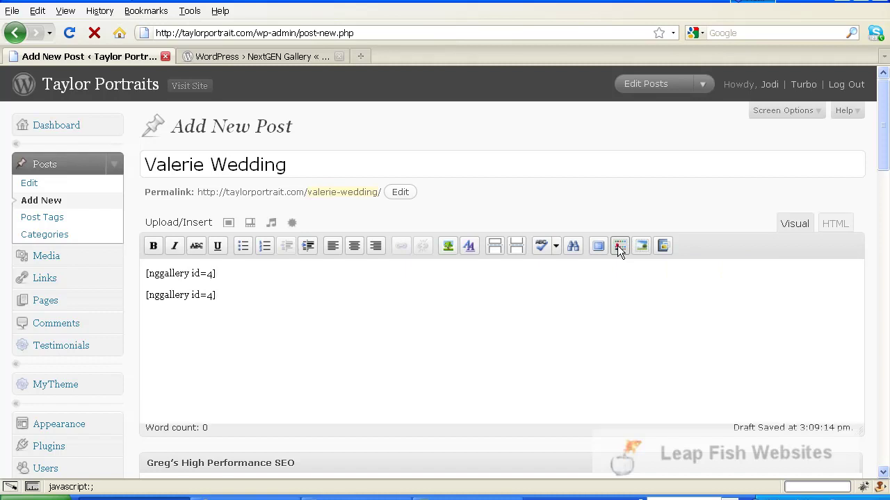
pyautogui.click(617, 246)
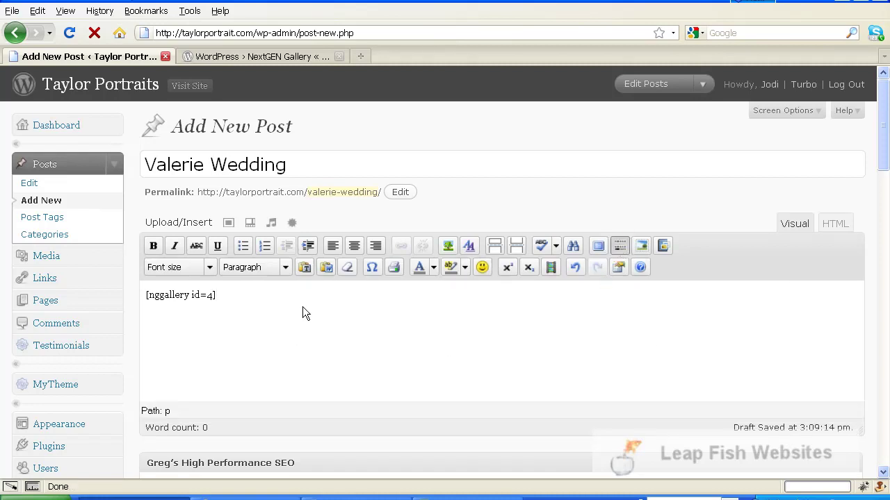
# - Position the caret just after the [nggallery id=4] shortcode in the post body
pyautogui.scroll(-2, 270, 299)
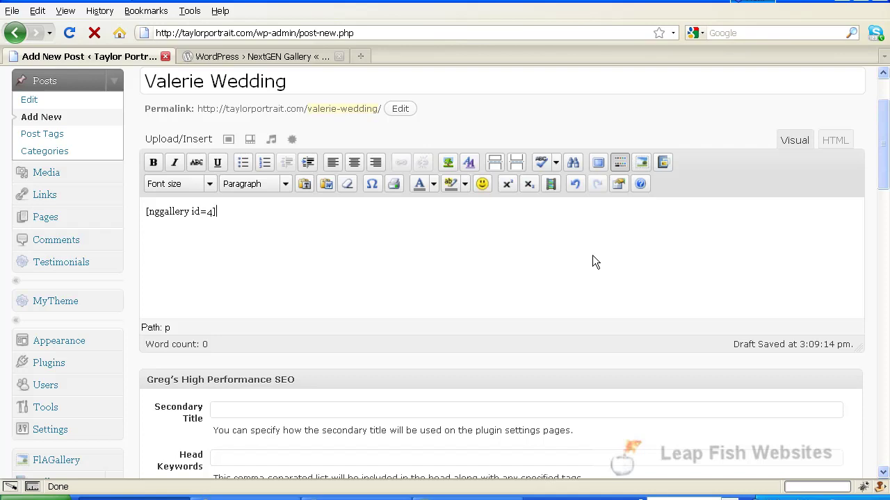
pyautogui.scroll(1, 592, 256)
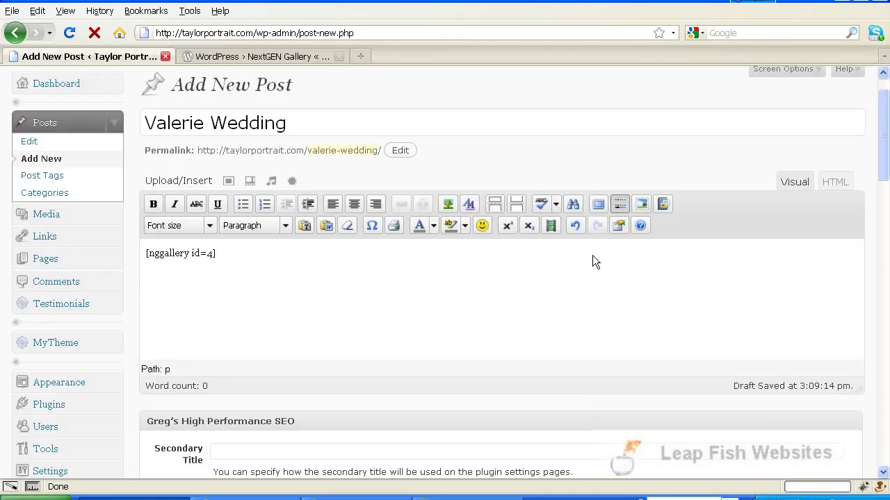
pyautogui.click(219, 289)
pyautogui.scroll(-4, 472, 275)
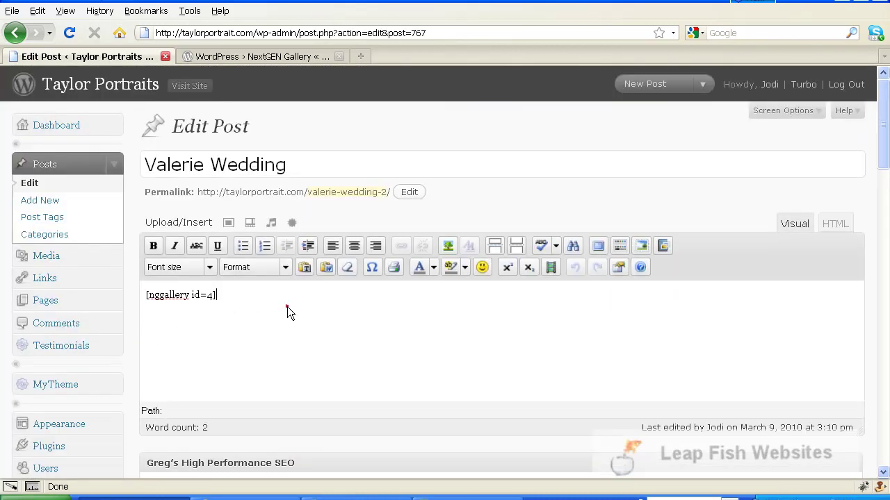
pyautogui.click(287, 307)
# - Type 'Whatever text you want......' on a new line under the [nggallery id=4] shortcode
pyautogui.press('Return')
pyautogui.write('W')
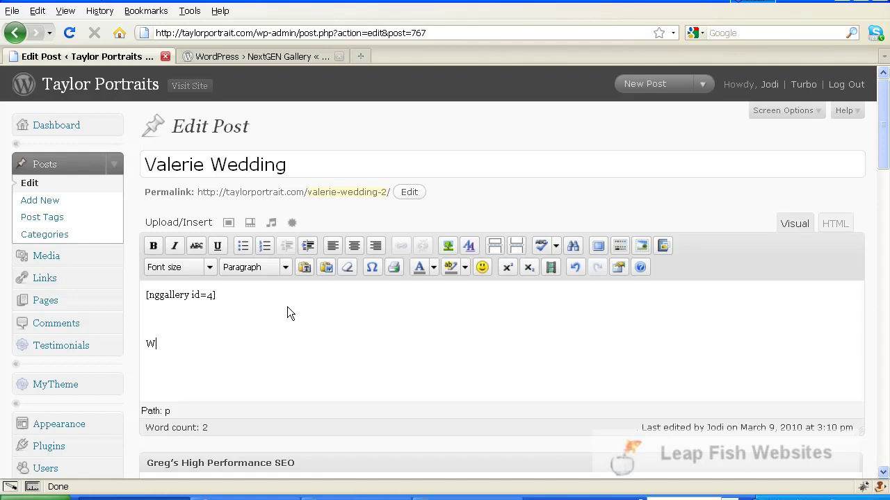
pyautogui.write('hatever text you want...')
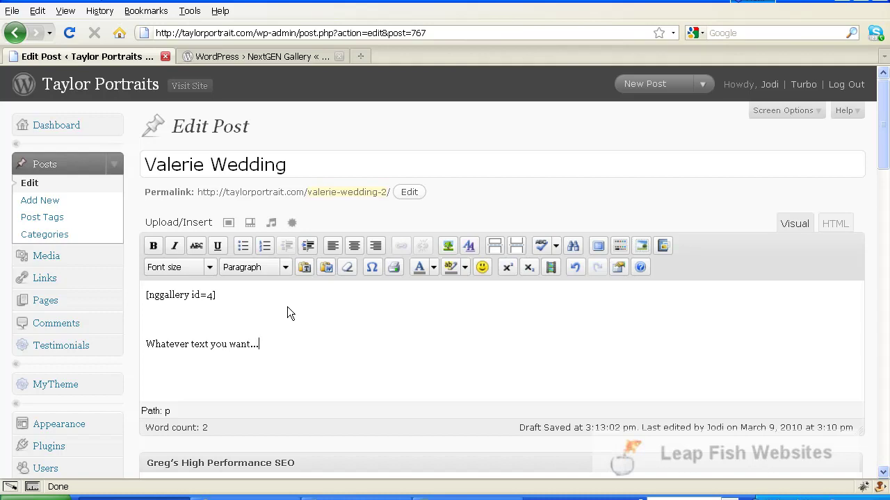
pyautogui.write('...')
pyautogui.moveTo(882, 138); pyautogui.dragTo(888, 382)
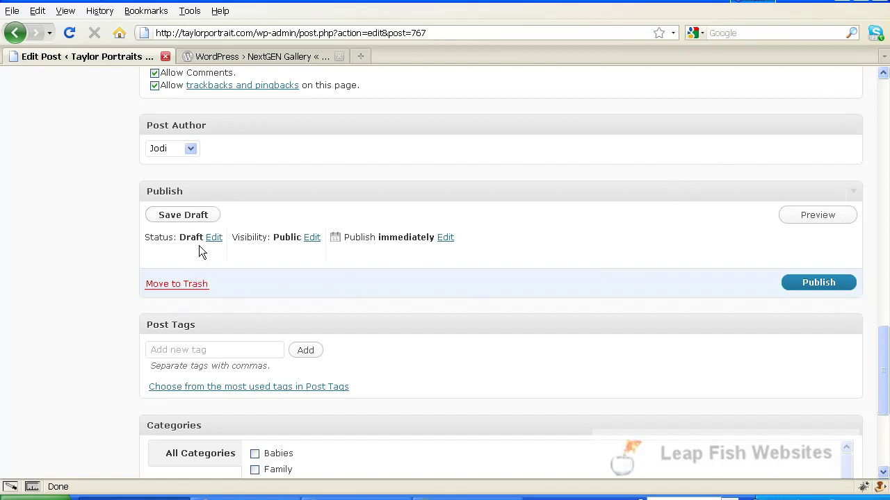
# - Set the post's visibility to Password protected, entering the client's password
pyautogui.click(310, 239)
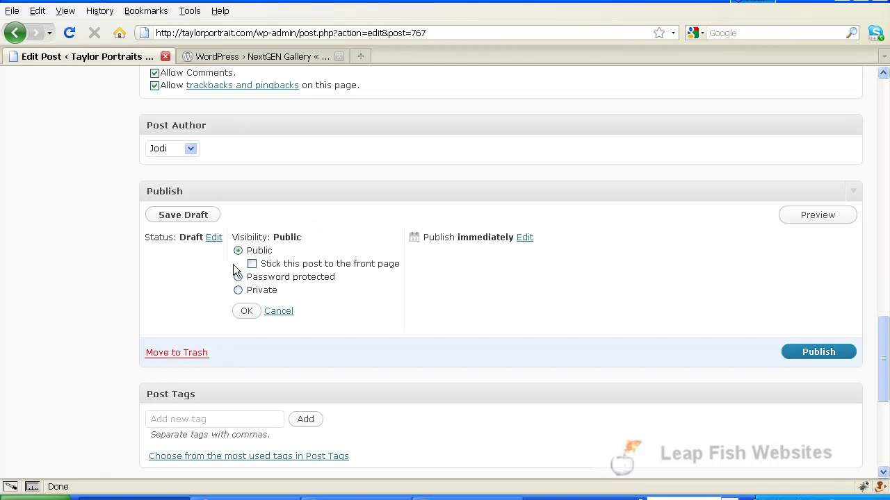
pyautogui.click(238, 277)
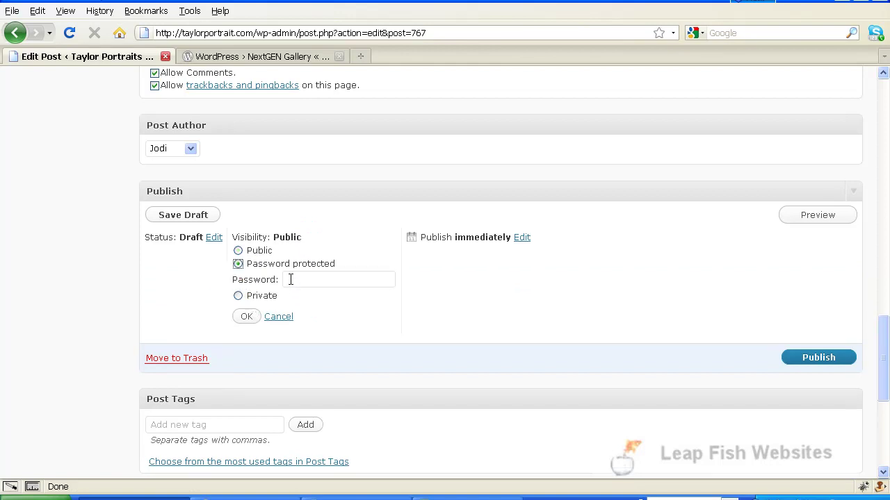
pyautogui.click(290, 279)
pyautogui.click(248, 319)
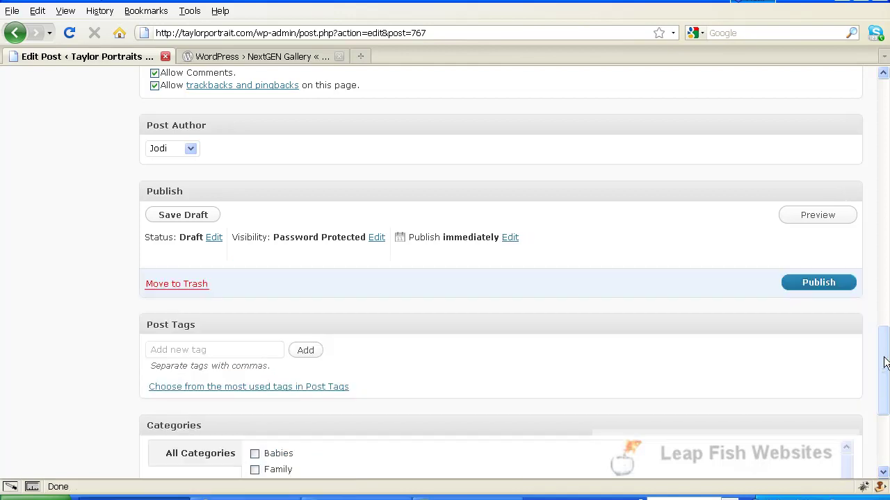
pyautogui.moveTo(883, 362); pyautogui.dragTo(886, 427)
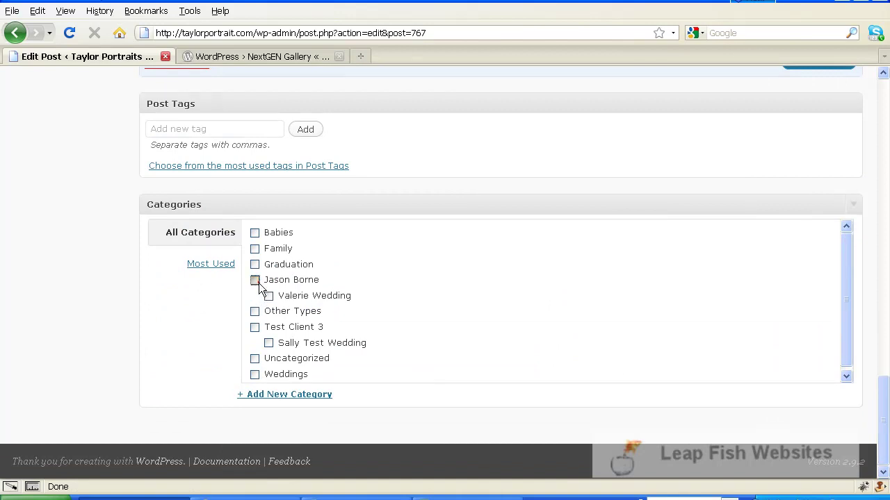
# - Tick the Jason Borne and Valerie Wedding categories and untick Uncategorized
pyautogui.click(256, 281)
pyautogui.click(269, 296)
pyautogui.click(255, 280)
pyautogui.click(255, 280)
pyautogui.scroll(-1, 812, 348)
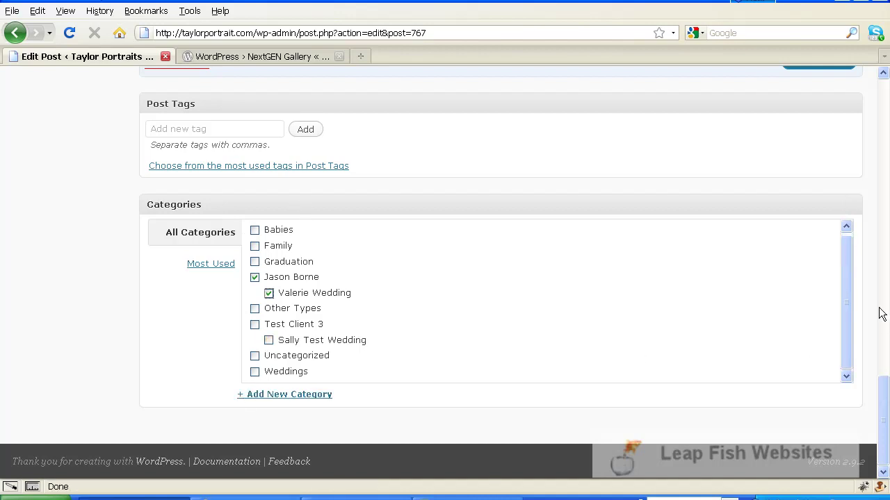
pyautogui.click(257, 357)
pyautogui.click(256, 357)
pyautogui.click(254, 278)
pyautogui.click(255, 277)
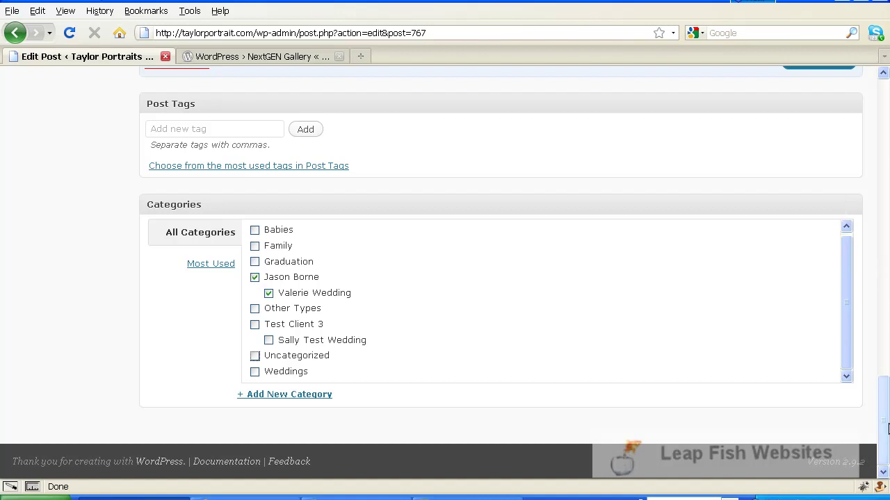
pyautogui.moveTo(887, 429); pyautogui.dragTo(887, 369)
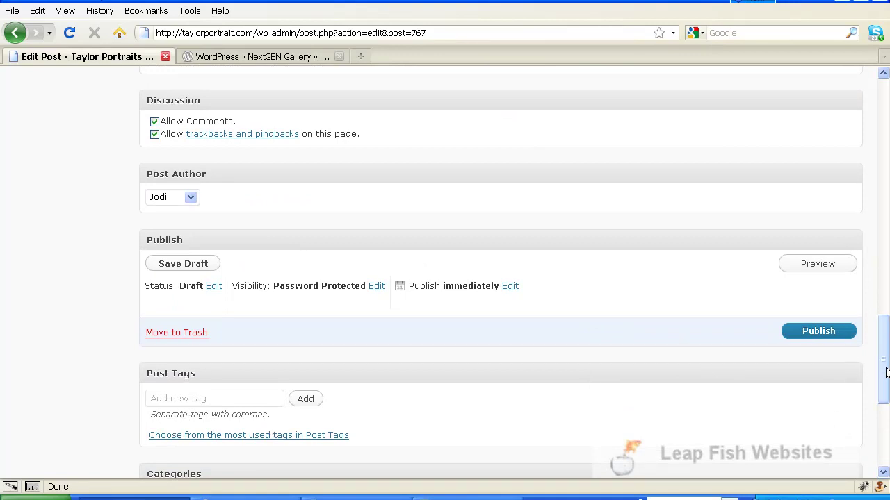
pyautogui.moveTo(886, 373); pyautogui.dragTo(886, 208)
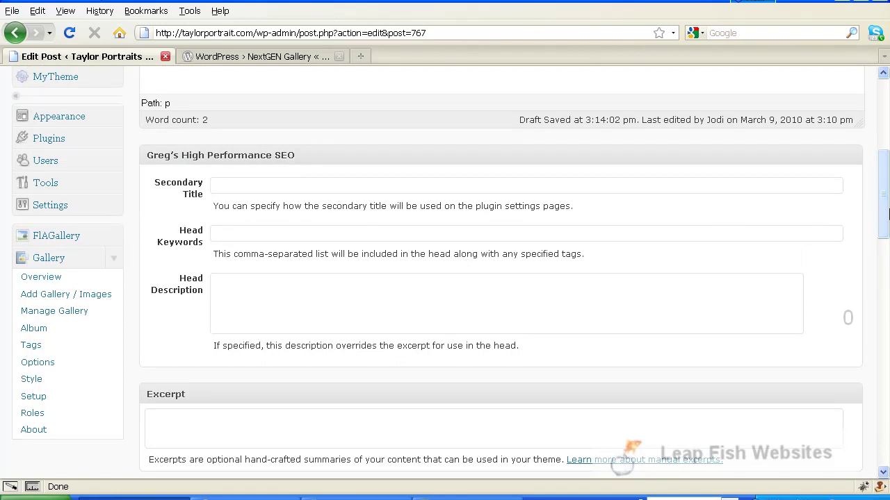
pyautogui.moveTo(886, 179); pyautogui.dragTo(885, 390)
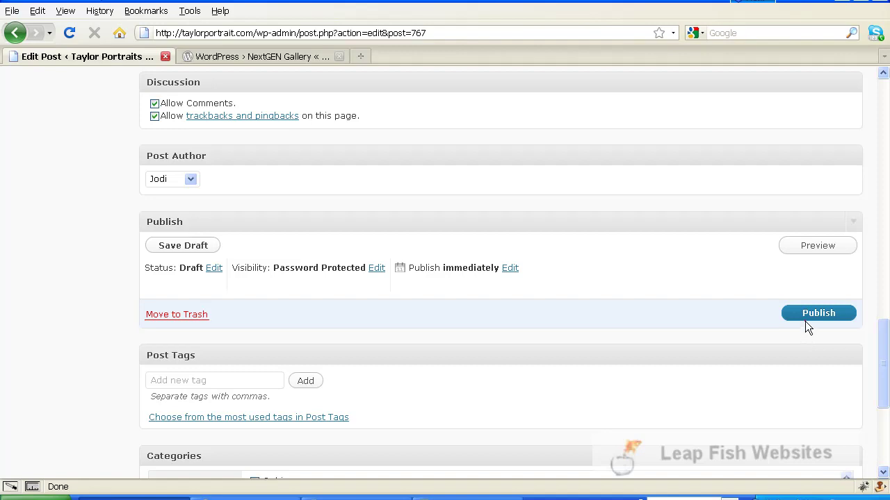
# - Enter the post password on the Client Viewing page to unlock the Valerie Wedding gallery
pyautogui.click(334, 240)
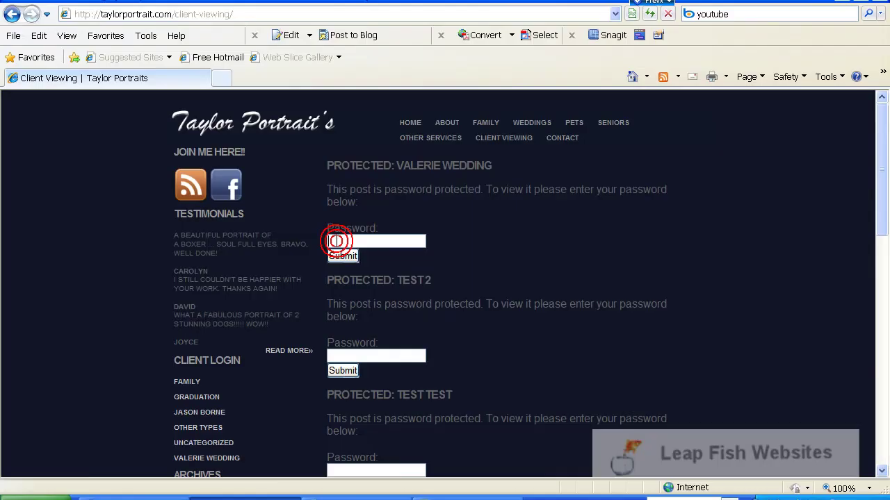
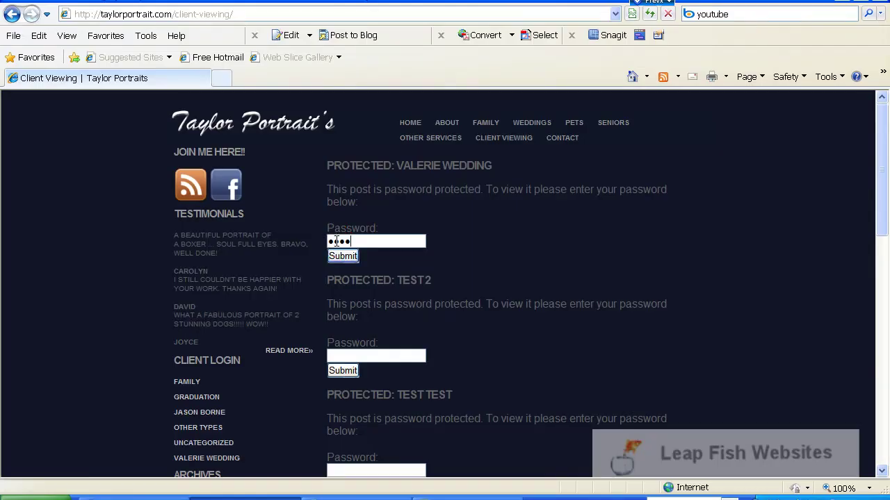
pyautogui.click(342, 257)
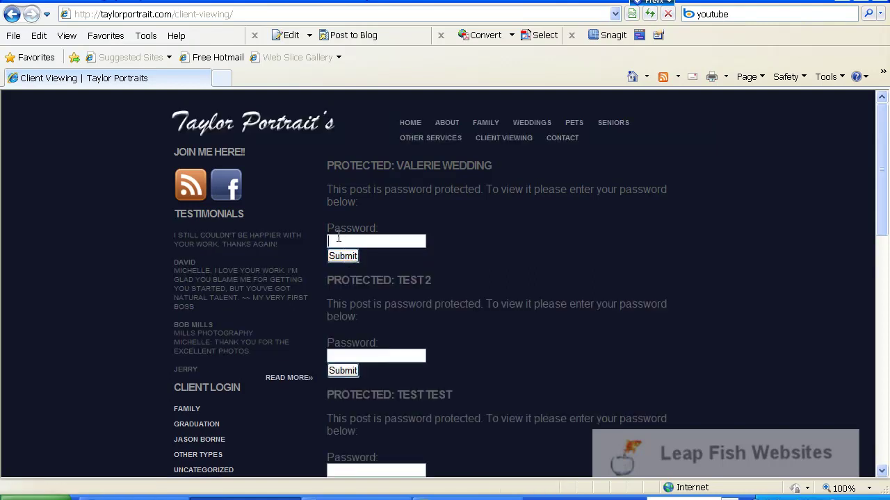
pyautogui.click(339, 237)
pyautogui.write('********')
pyautogui.press('Return')
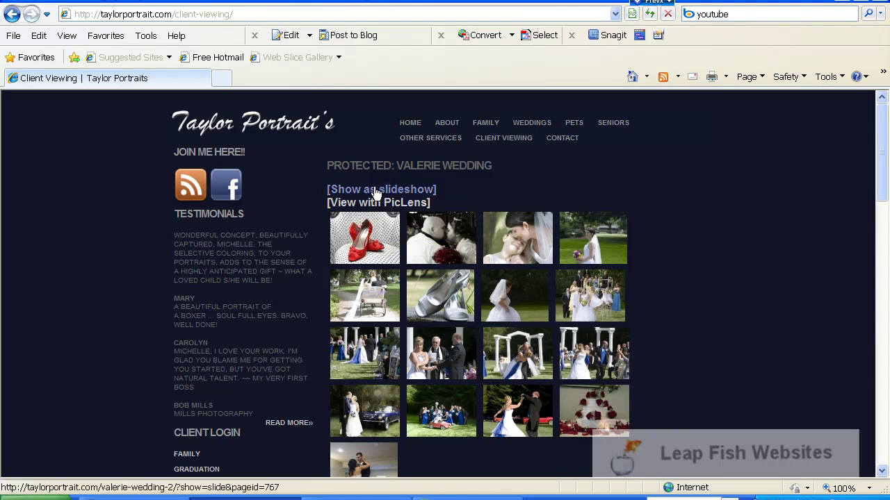
pyautogui.click(455, 305)
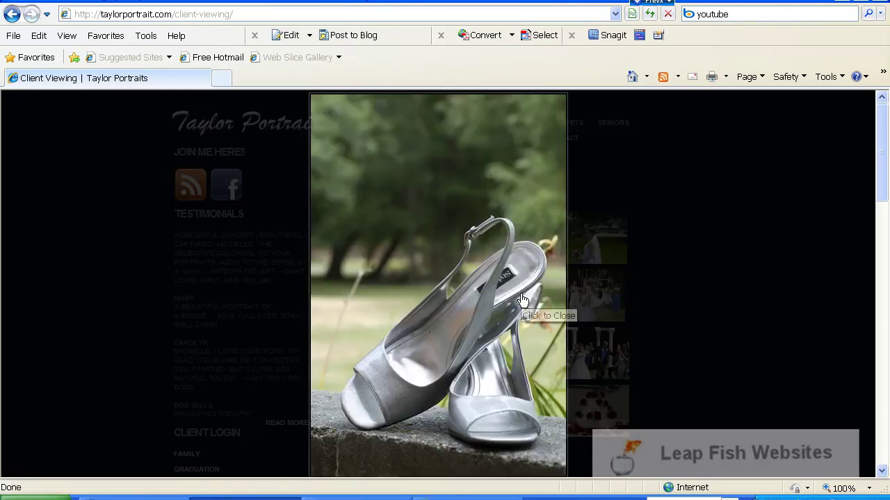
pyautogui.scroll(-1, 518, 362)
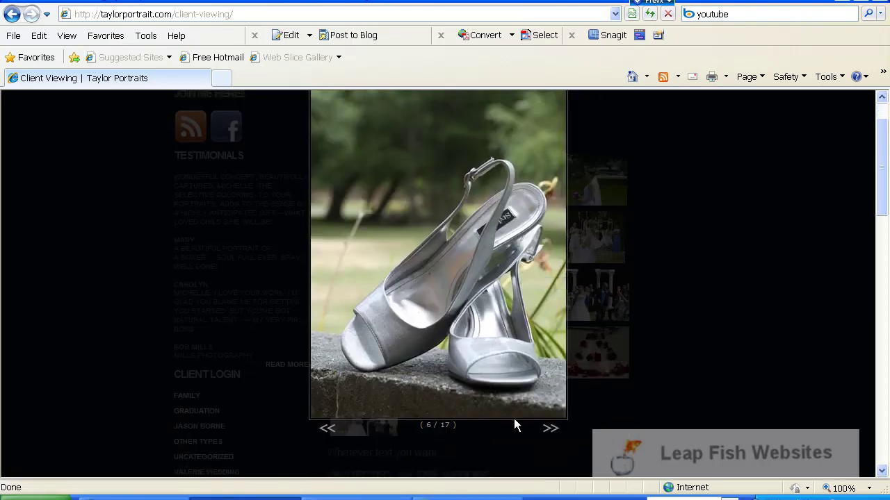
pyautogui.click(550, 430)
pyautogui.scroll(-2, 549, 421)
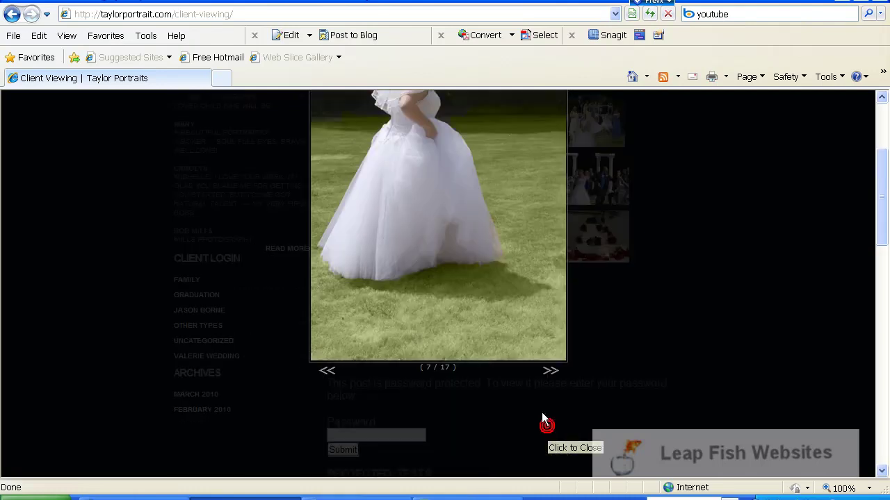
pyautogui.click(549, 371)
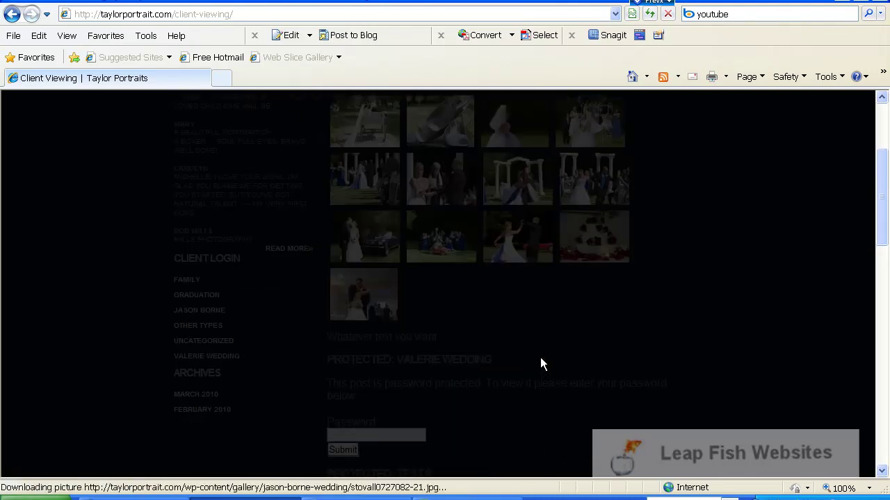
pyautogui.scroll(3, 563, 358)
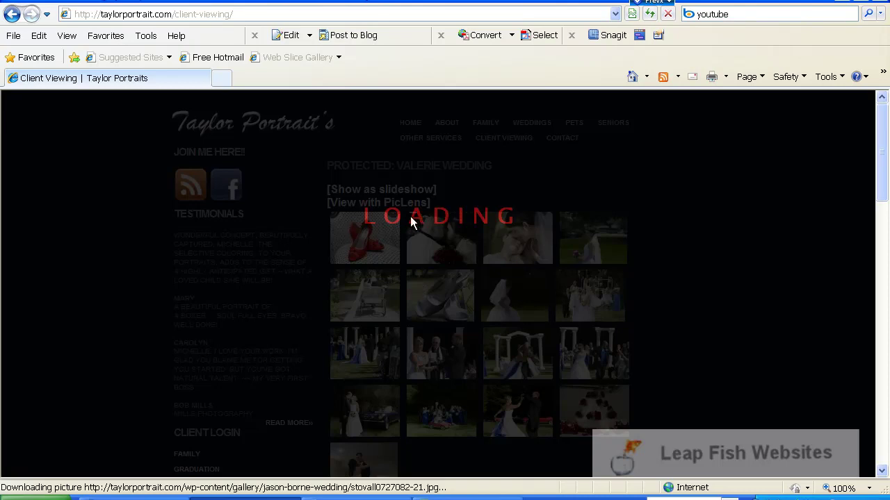
pyautogui.scroll(-1, 411, 221)
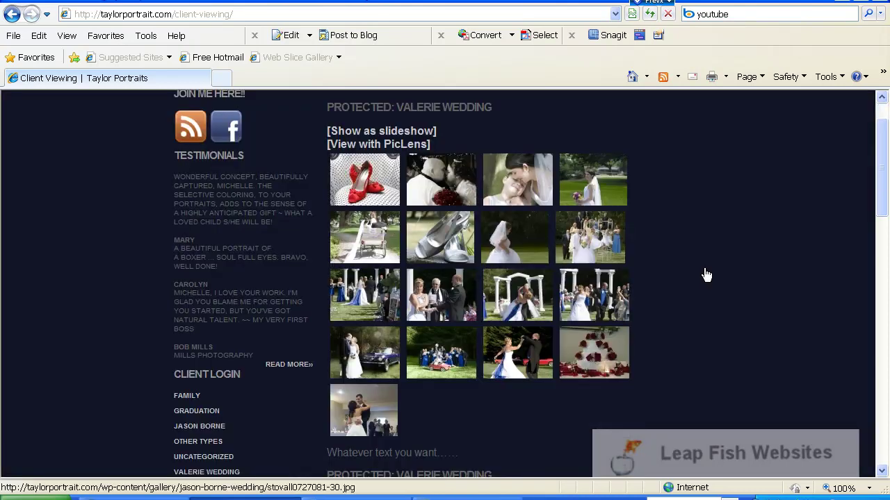
# - Play the gallery as a slideshow, advance one photo, then toggle fullscreen on and off
pyautogui.click(366, 132)
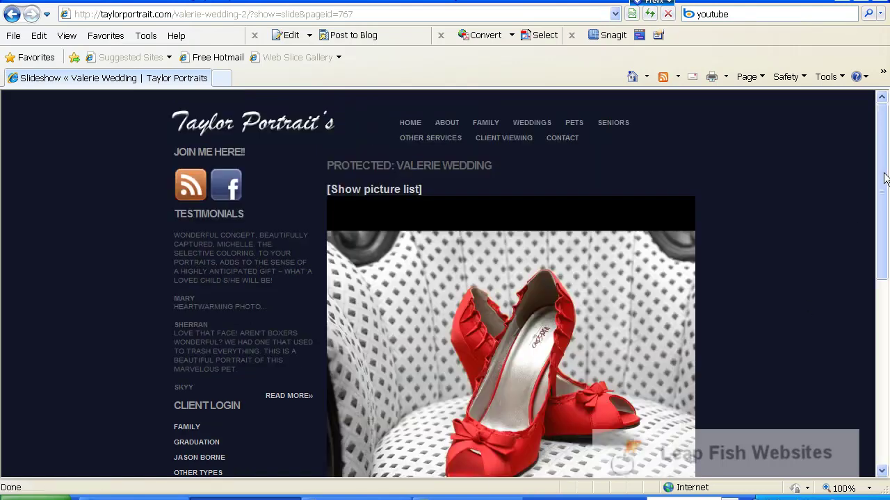
pyautogui.moveTo(885, 177); pyautogui.dragTo(885, 203)
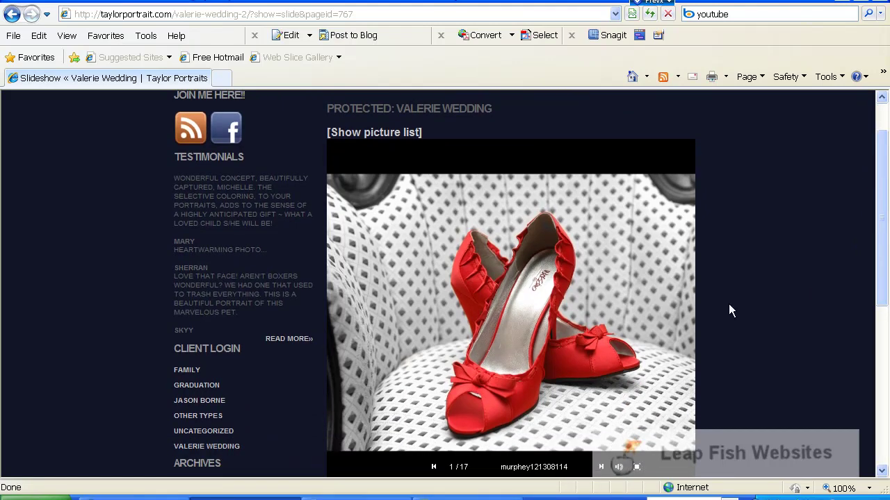
pyautogui.moveTo(881, 238); pyautogui.dragTo(881, 259)
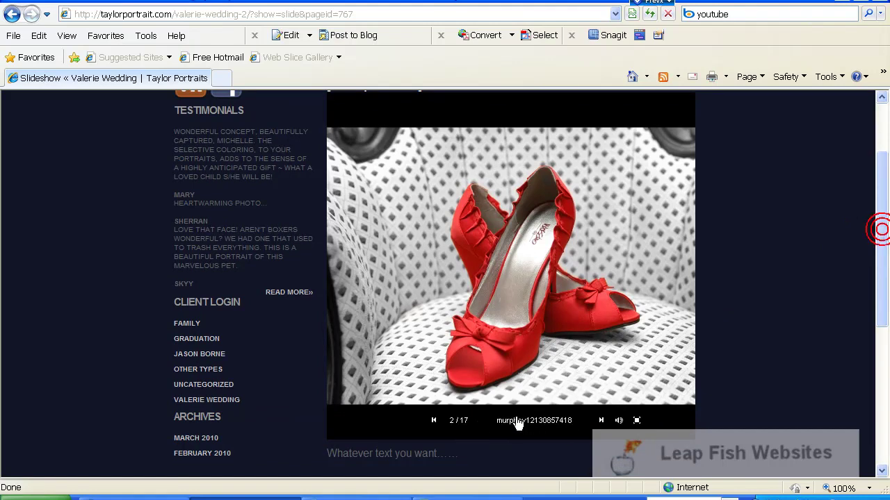
pyautogui.click(601, 421)
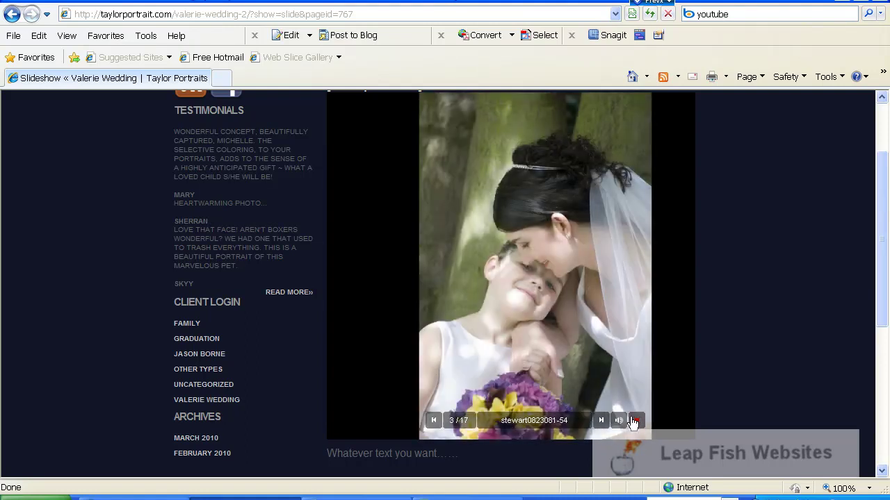
pyautogui.click(633, 422)
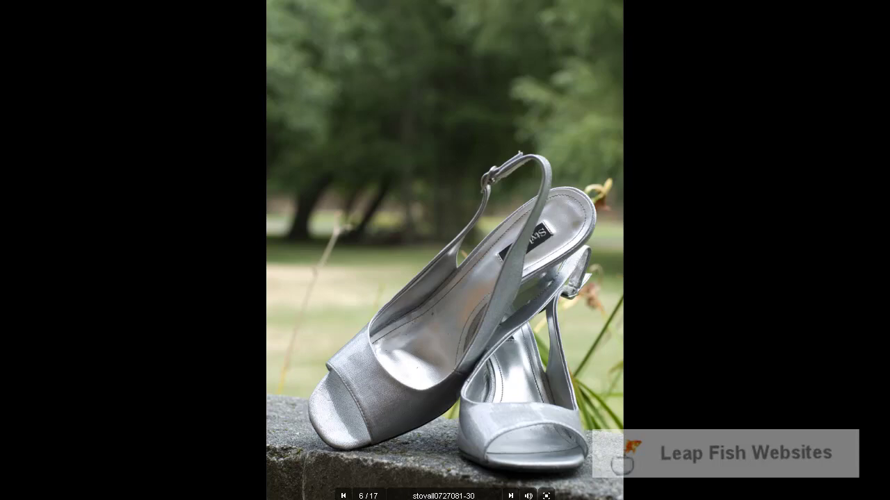
pyautogui.press('Escape')
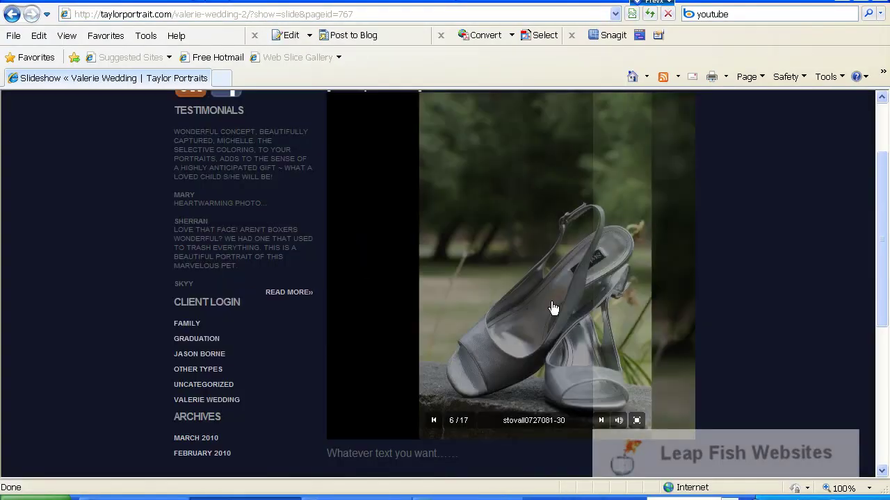
pyautogui.scroll(3, 736, 310)
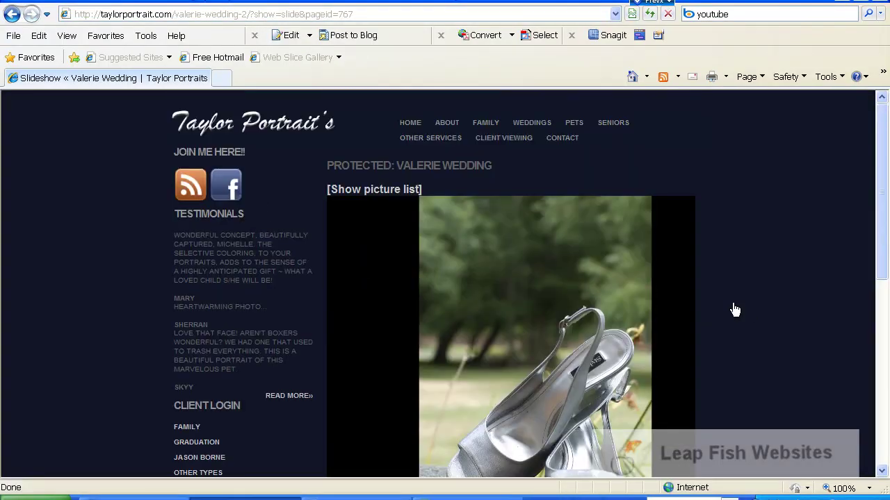
# - Switch to the picture list, browse the gallery in PicLens with fullscreen toggled, then pause
pyautogui.click(365, 193)
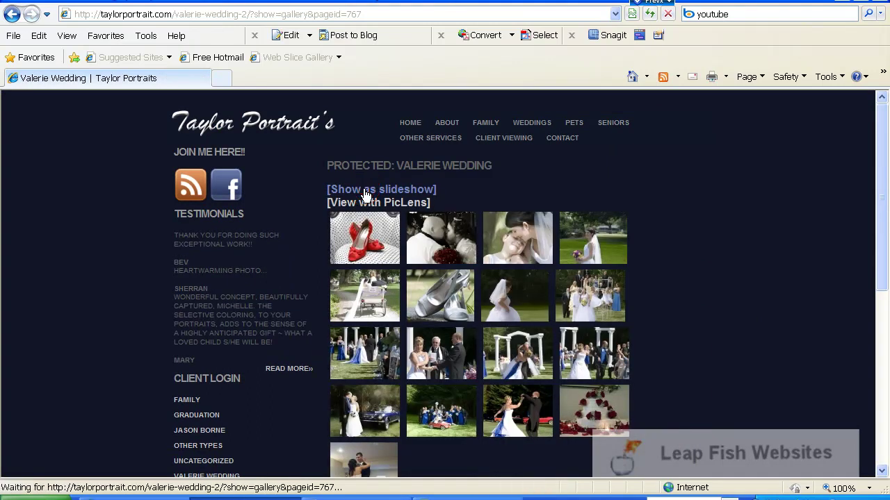
pyautogui.click(373, 202)
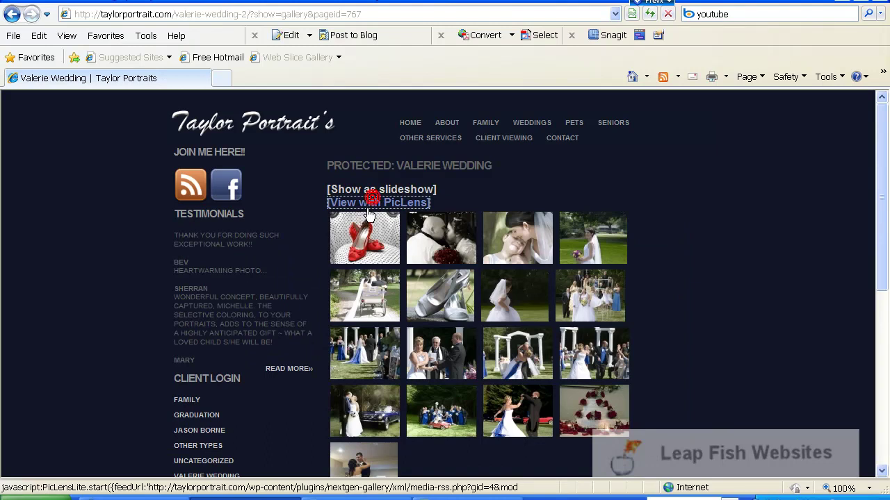
pyautogui.click(373, 199)
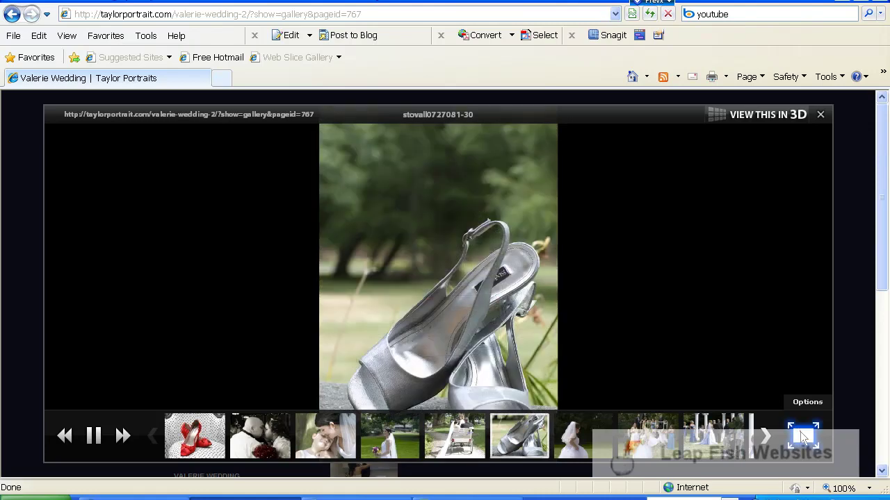
pyautogui.click(803, 436)
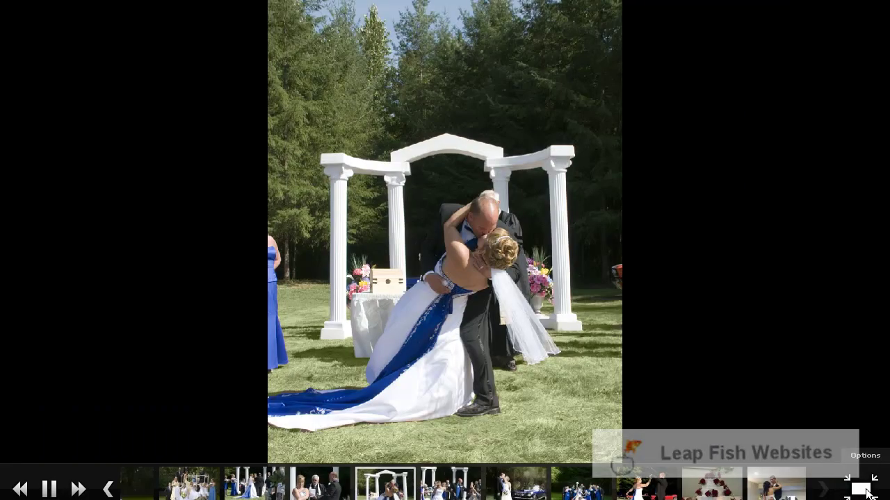
pyautogui.click(862, 488)
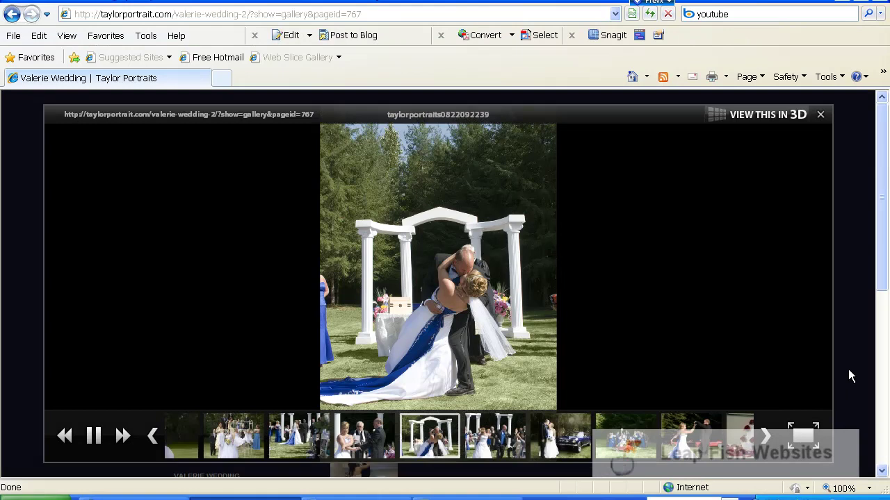
pyautogui.scroll(2, 820, 336)
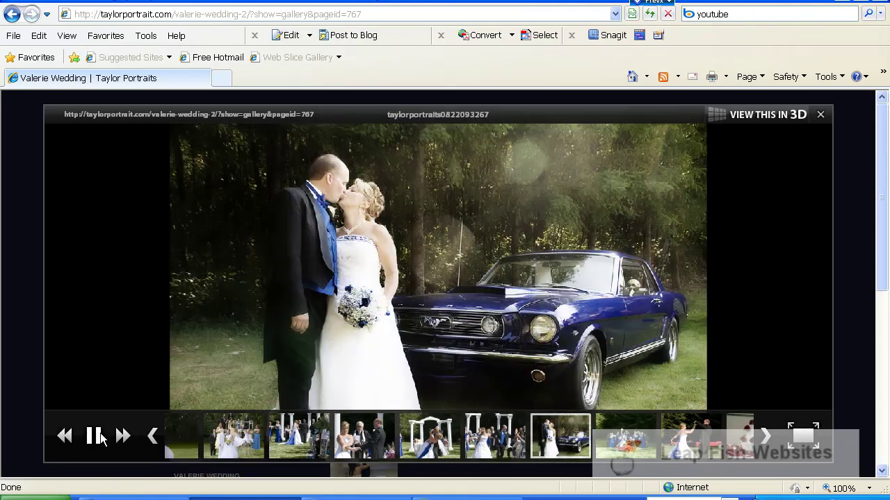
pyautogui.click(100, 436)
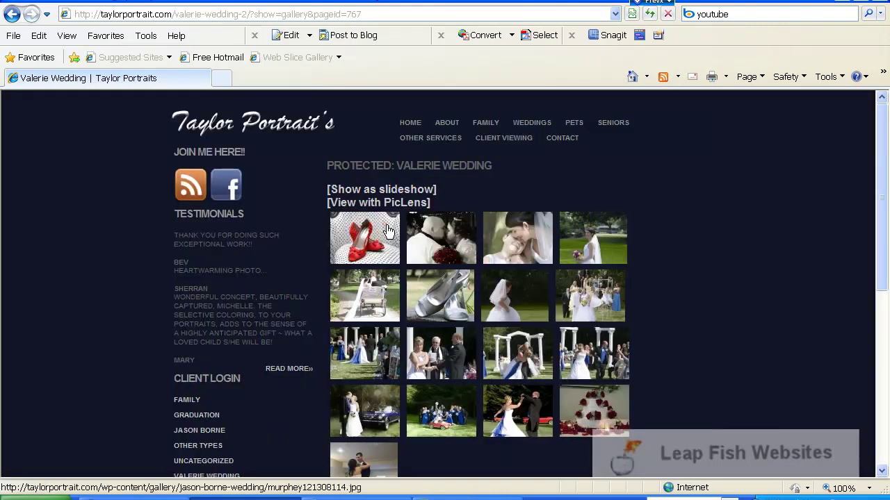
pyautogui.click(387, 226)
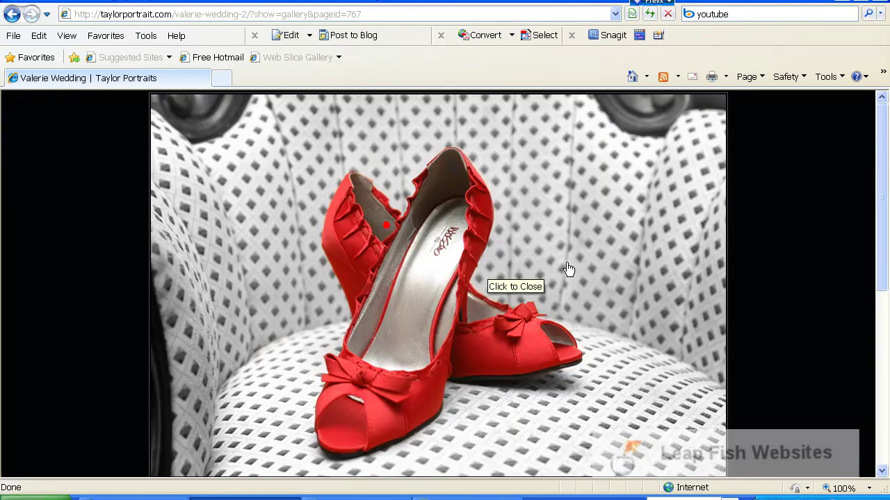
pyautogui.click(563, 292)
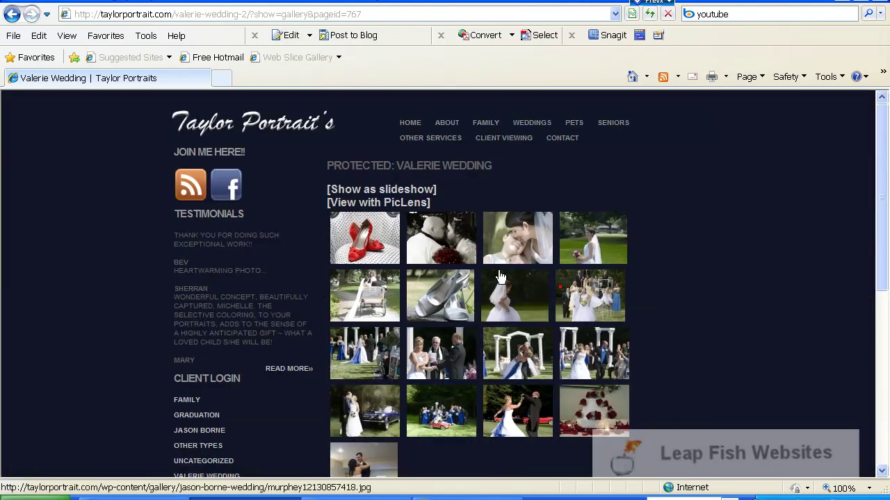
pyautogui.scroll(-3, 517, 290)
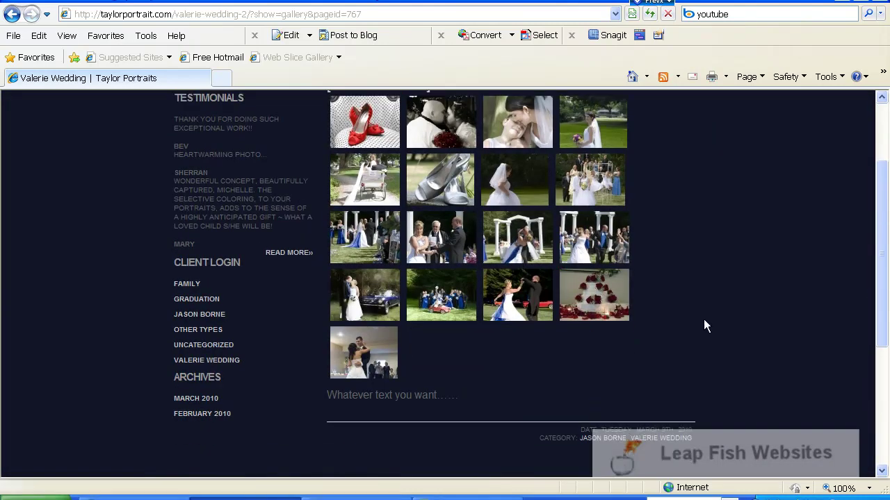
pyautogui.scroll(4, 703, 320)
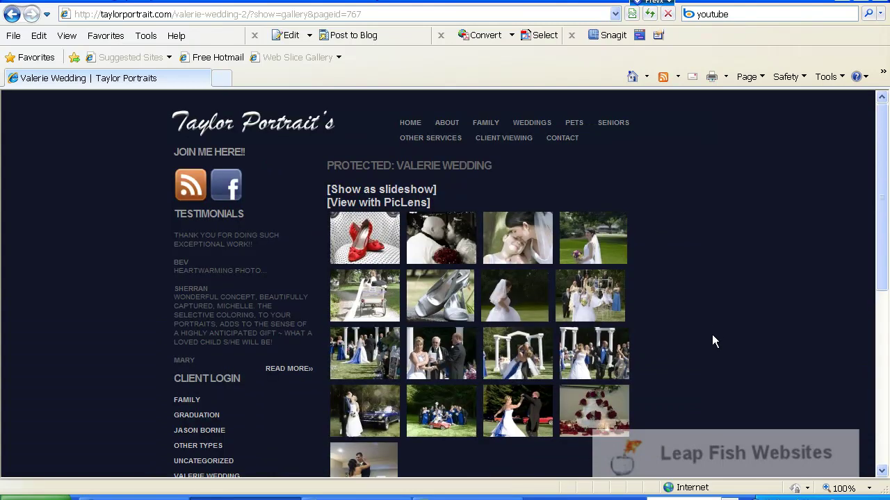
pyautogui.scroll(-2, 725, 317)
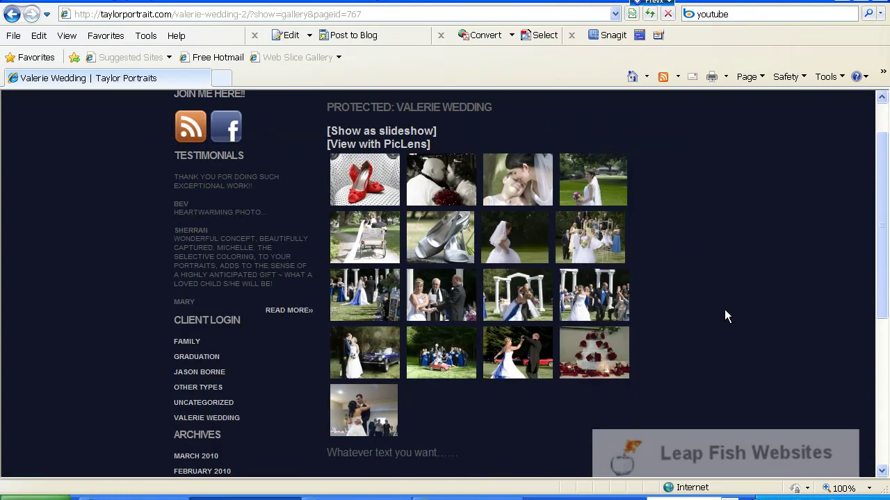
pyautogui.scroll(2, 745, 308)
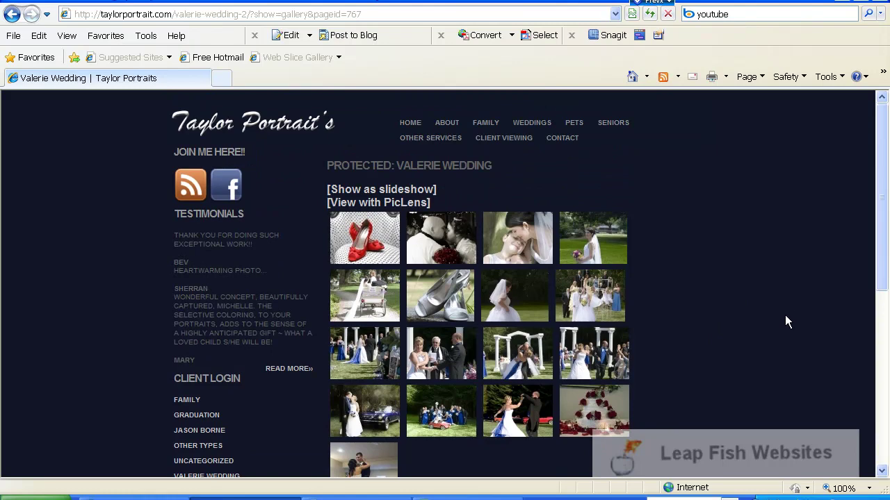
pyautogui.scroll(-2, 736, 362)
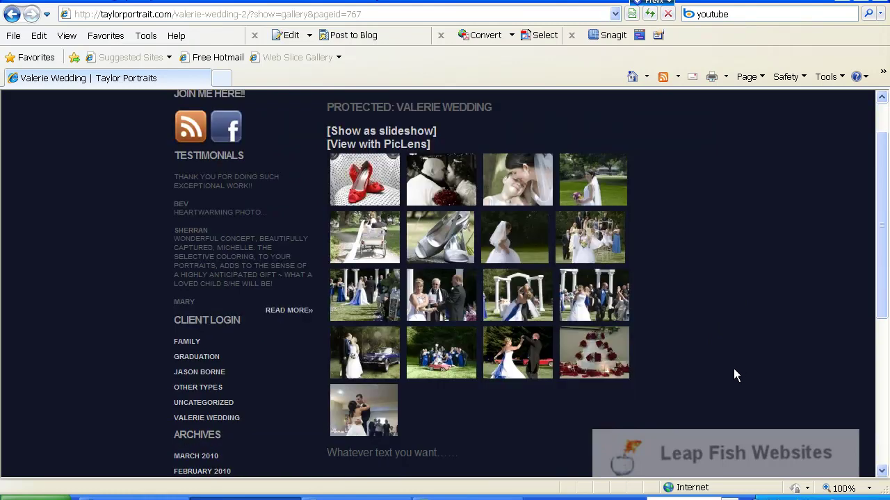
pyautogui.scroll(2, 704, 381)
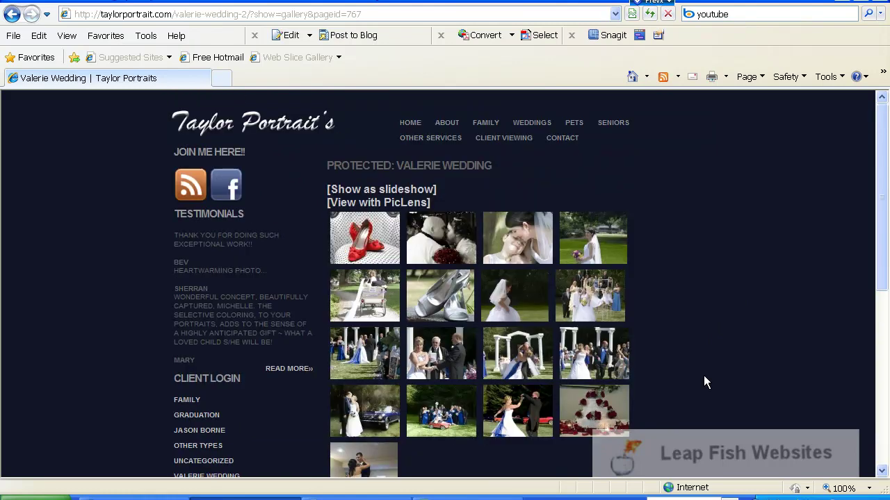